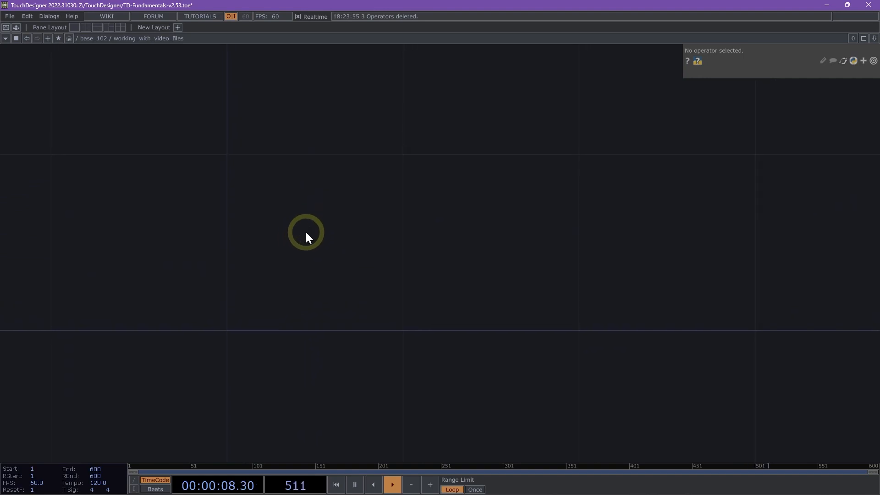
Add a Movie File In TOP to the empty network
{"action": "double_click", "coordinate": [306, 247]}
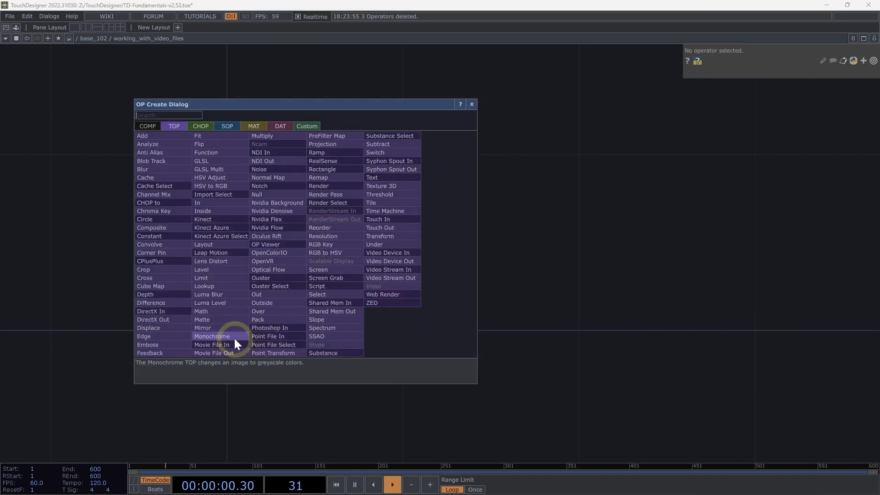
{"action": "left_click", "coordinate": [233, 343]}
{"action": "left_click", "coordinate": [304, 230]}
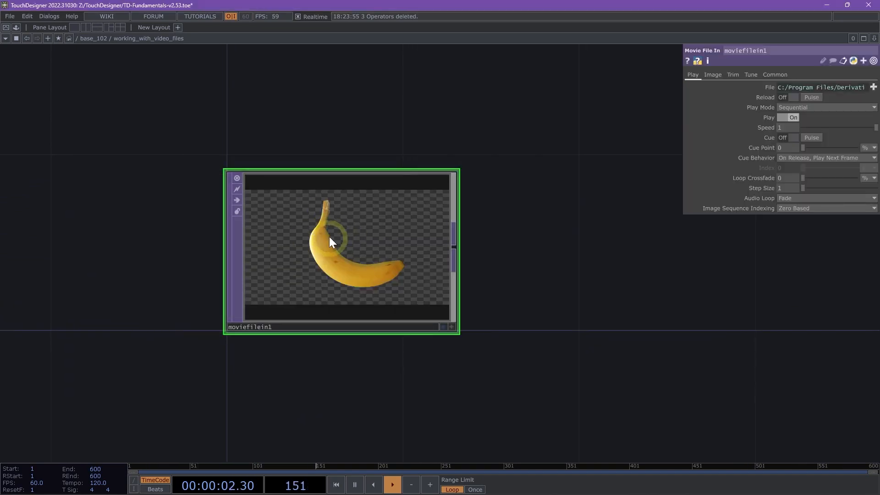
Load Count.mov from the sample Map folder into the Movie File In node
{"action": "left_click", "coordinate": [873, 87]}
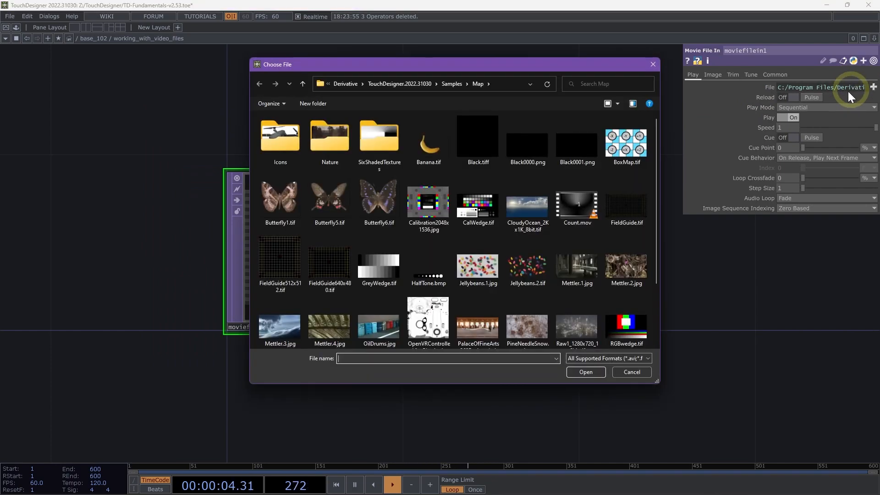
{"action": "left_click", "coordinate": [568, 209]}
{"action": "left_click", "coordinate": [575, 371]}
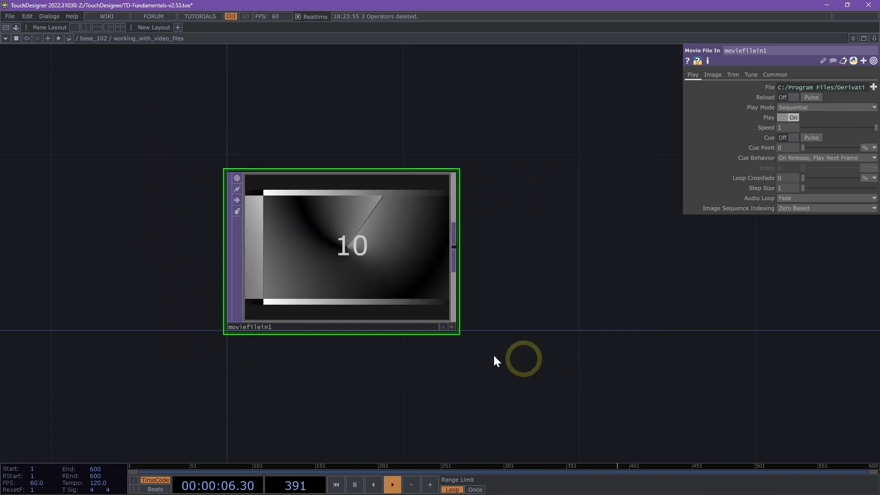
{"action": "scroll", "coordinate": [304, 291], "scroll_direction": "up", "scroll_amount": 2}
{"action": "scroll", "coordinate": [561, 232], "scroll_direction": "up", "scroll_amount": 2}
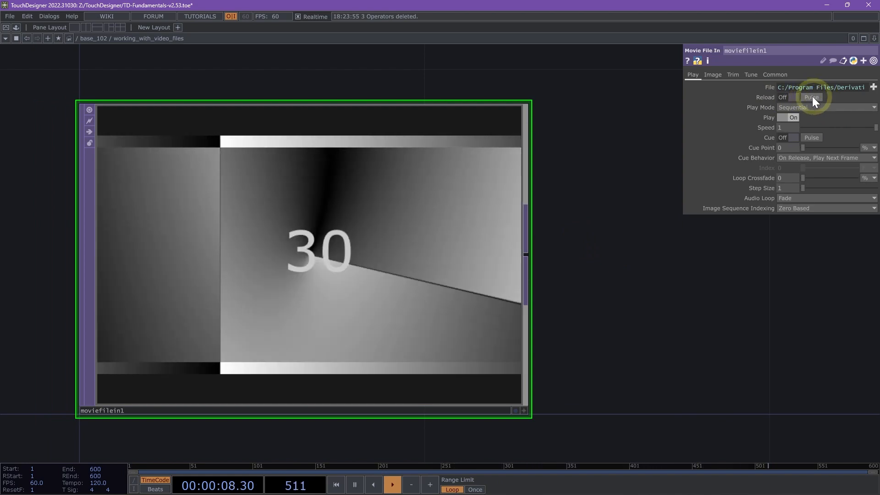
Reload the movie file and toggle its Play setting
{"action": "left_click", "coordinate": [812, 97]}
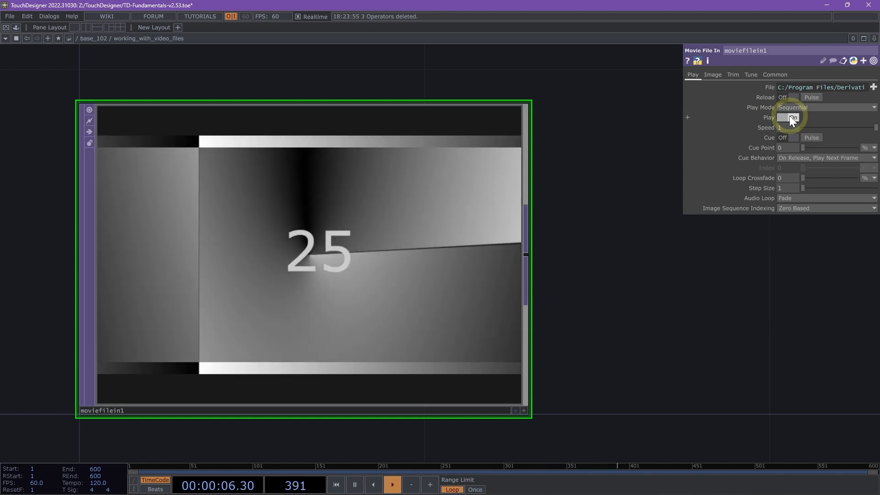
{"action": "left_click", "coordinate": [791, 118]}
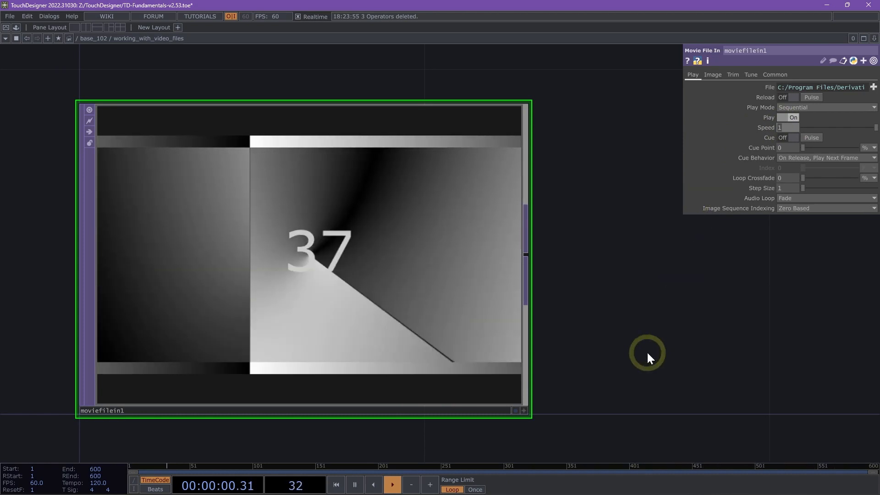
Try playback speeds of 2 and 0.5 on the movie
{"action": "type", "text": "2"}
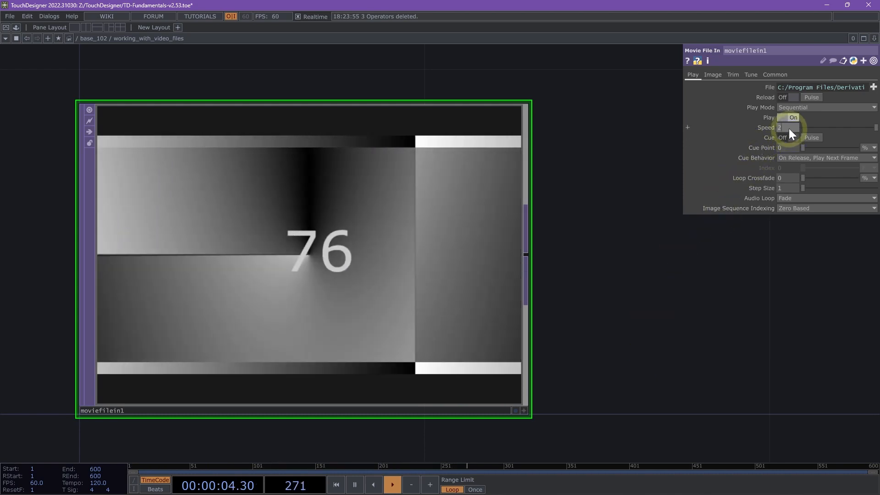
{"action": "key", "text": "BackSpace"}
{"action": "type", "text": "0.5"}
{"action": "key", "text": "Return"}
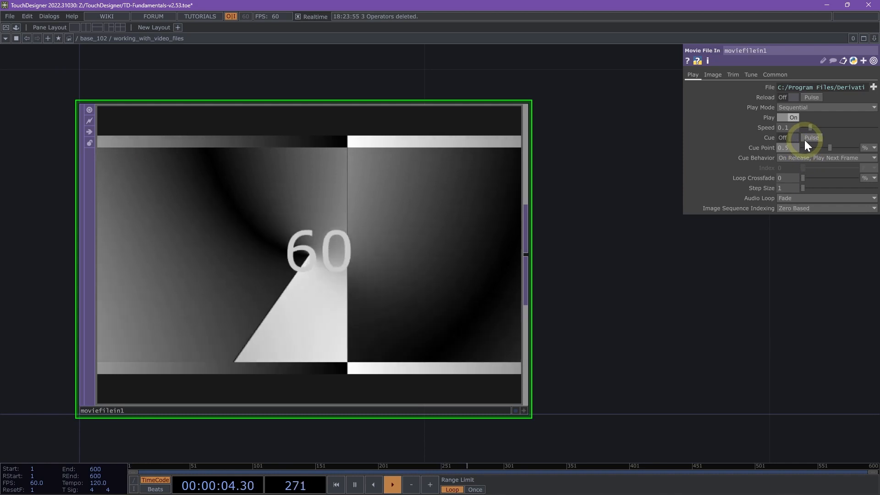
Trigger the movie's cue, turn Cue on, and set the cue point to 0 after scrubbing it forward
{"action": "left_click", "coordinate": [805, 140]}
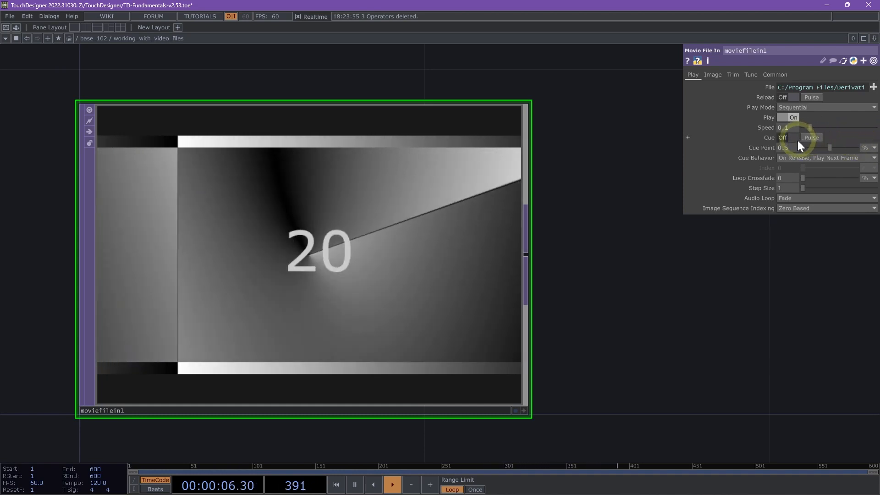
{"action": "left_click", "coordinate": [790, 138]}
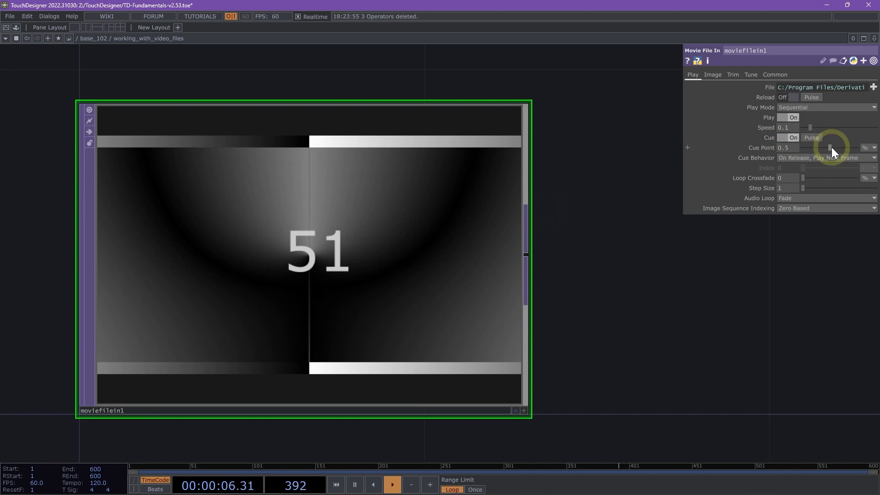
{"action": "left_click_drag", "start_coordinate": [829, 145], "coordinate": [854, 139]}
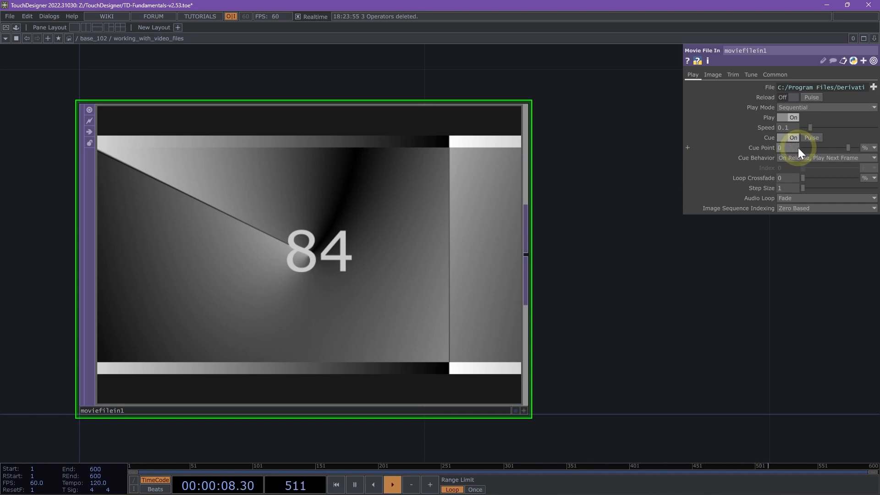
{"action": "type", "text": "0"}
{"action": "key", "text": "Return"}
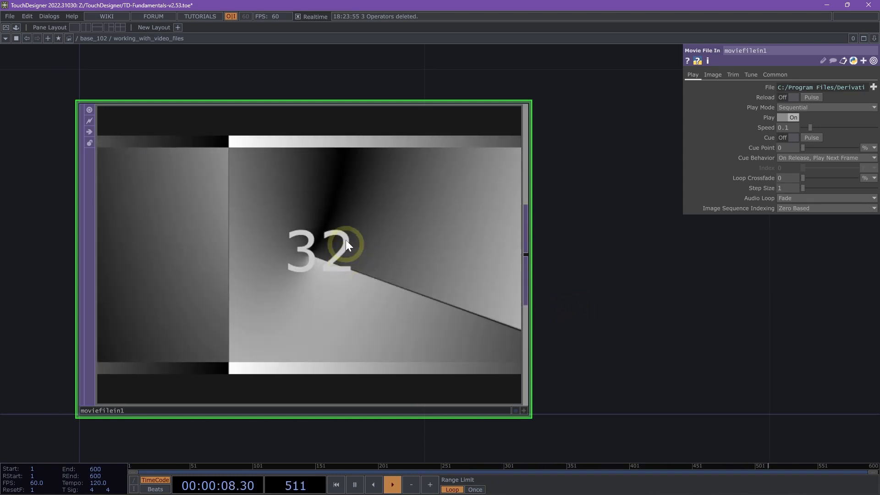
Review the play mode options of the first movie node, keeping Sequential
{"action": "middle_click_drag", "start_coordinate": [346, 243], "coordinate": [0, 332]}
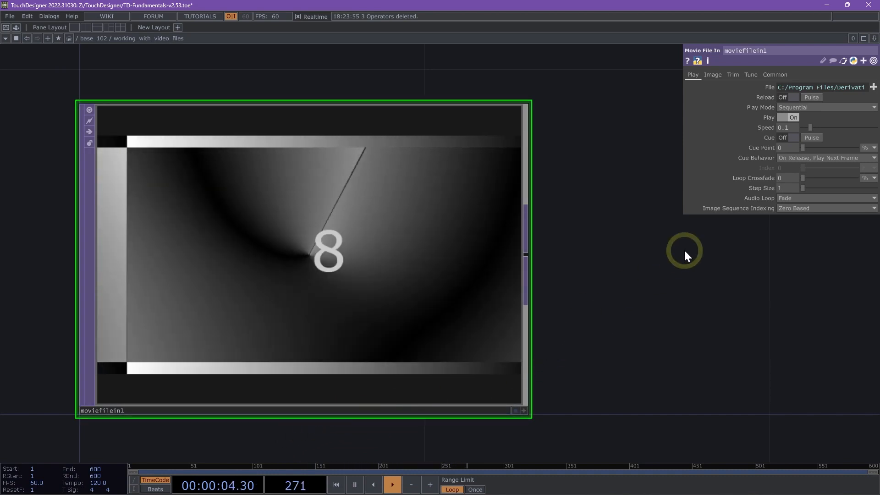
{"action": "left_click", "coordinate": [838, 105]}
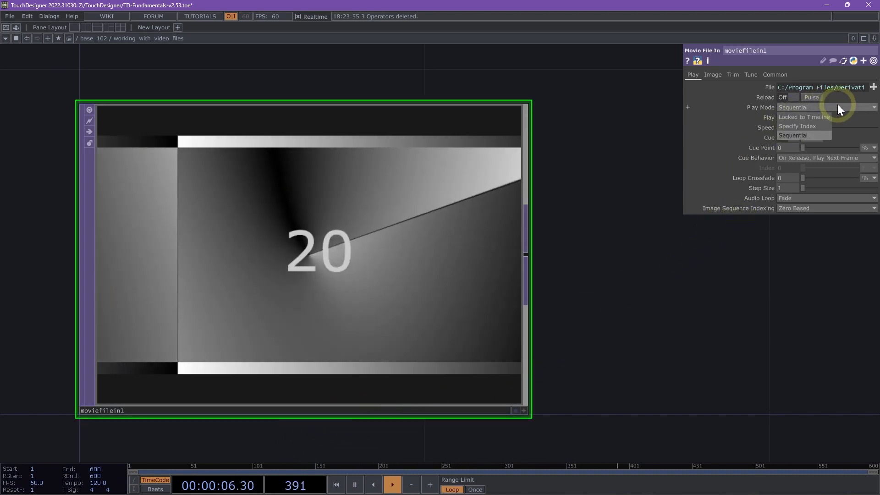
{"action": "left_click", "coordinate": [789, 134]}
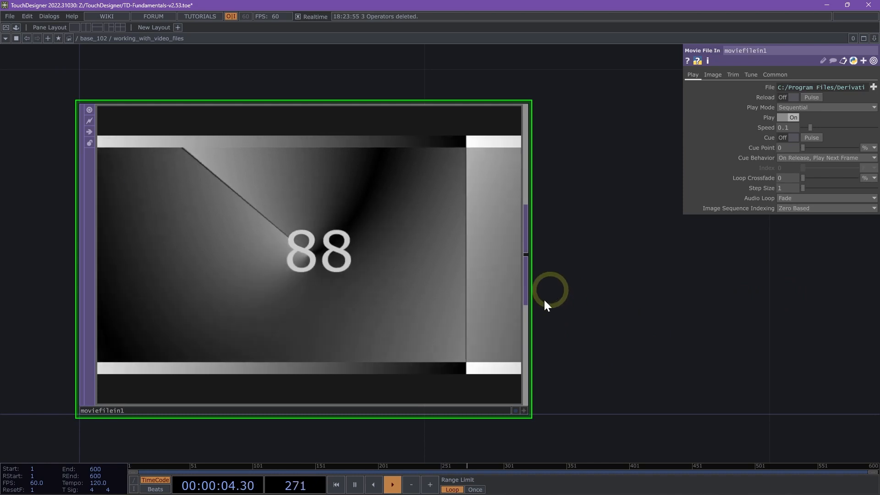
Paste a copy of the movie node below the original and set its play mode to Locked to Timeline
{"action": "scroll", "coordinate": [655, 276], "scroll_direction": "down", "scroll_amount": 5}
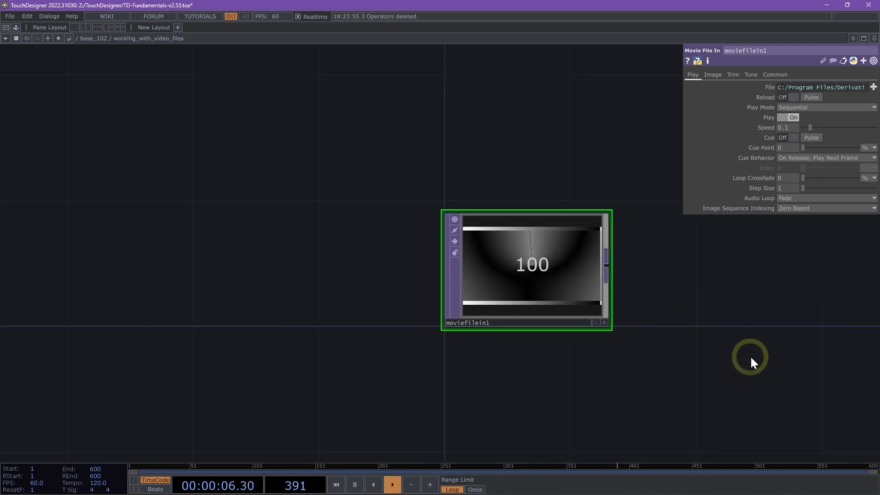
{"action": "left_click_drag", "start_coordinate": [750, 357], "coordinate": [544, 260]}
{"action": "key", "text": "ctrl+v"}
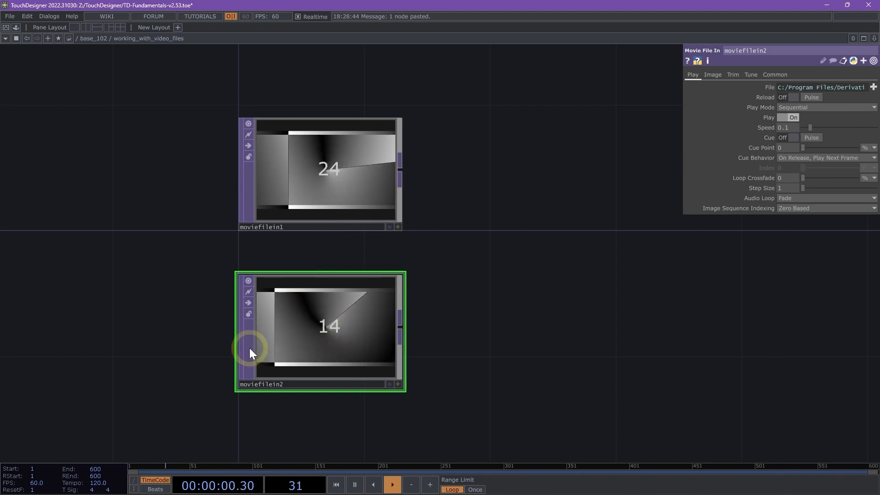
{"action": "scroll", "coordinate": [250, 348], "scroll_direction": "up", "scroll_amount": 3}
{"action": "left_click_drag", "start_coordinate": [546, 306], "coordinate": [546, 314]}
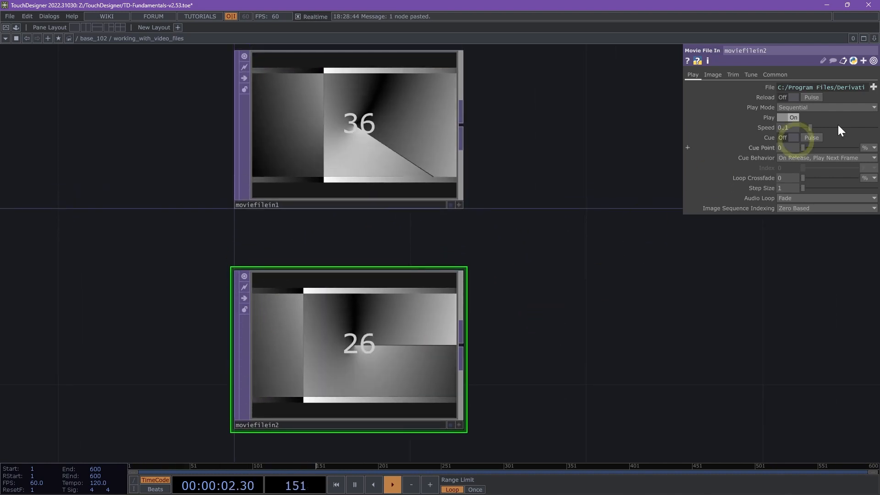
{"action": "left_click", "coordinate": [802, 108]}
{"action": "left_click", "coordinate": [801, 118]}
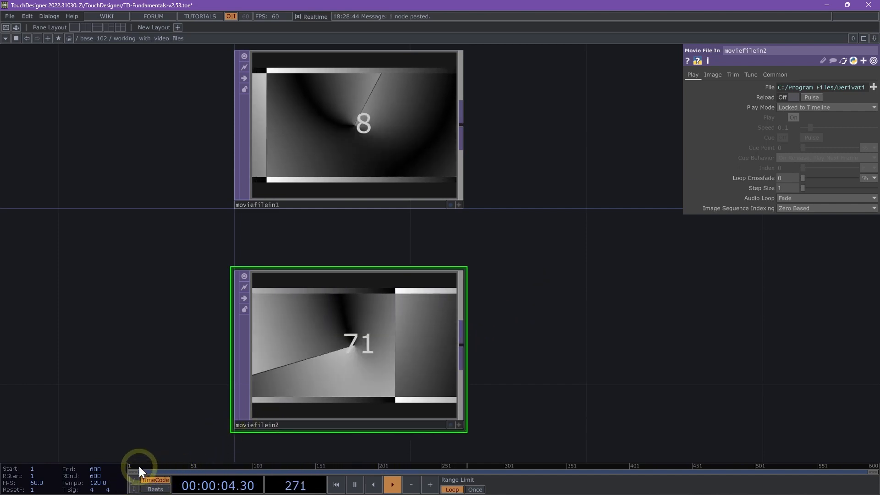
Scrub the timeline through its early frames to examine how the locked movie follows, and resume playback
{"action": "left_click_drag", "start_coordinate": [139, 464], "coordinate": [210, 463]}
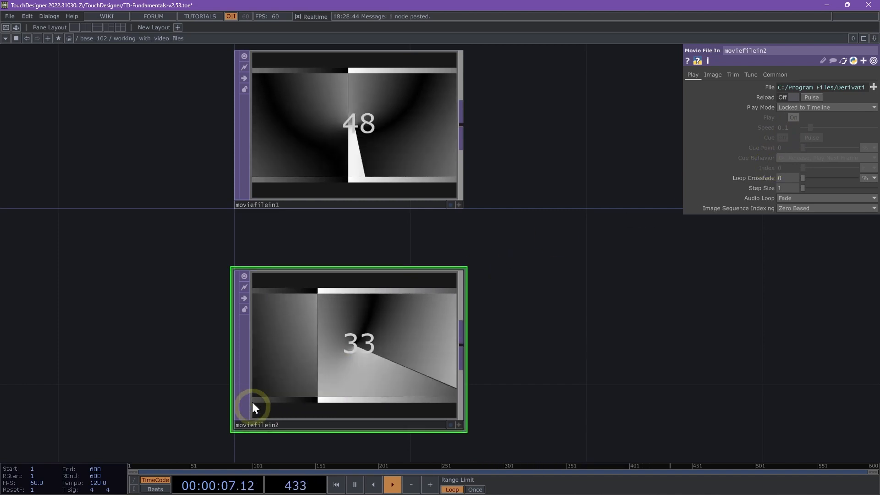
{"action": "left_click_drag", "start_coordinate": [191, 467], "coordinate": [211, 461]}
{"action": "key", "text": "space"}
Paste a third Movie File In node below moviefilein2
{"action": "scroll", "coordinate": [256, 399], "scroll_direction": "down", "scroll_amount": 4}
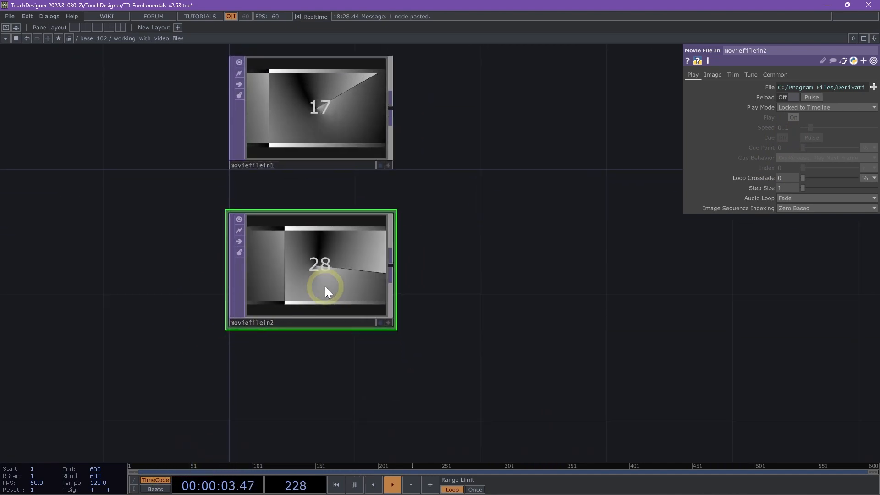
{"action": "key", "text": "ctrl+v"}
{"action": "left_click_drag", "start_coordinate": [519, 307], "coordinate": [527, 199]}
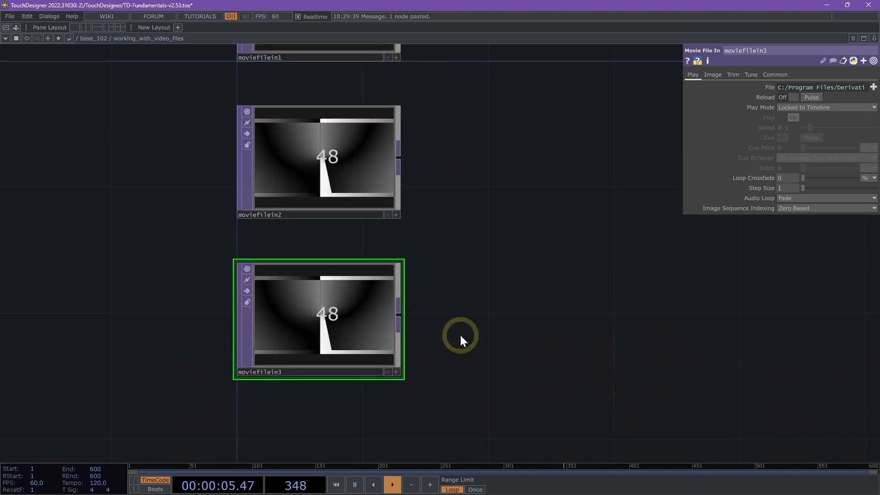
{"action": "scroll", "coordinate": [460, 334], "scroll_direction": "up", "scroll_amount": 3}
{"action": "left_click_drag", "start_coordinate": [460, 334], "coordinate": [502, 311]}
{"action": "scroll", "coordinate": [464, 321], "scroll_direction": "up", "scroll_amount": 2}
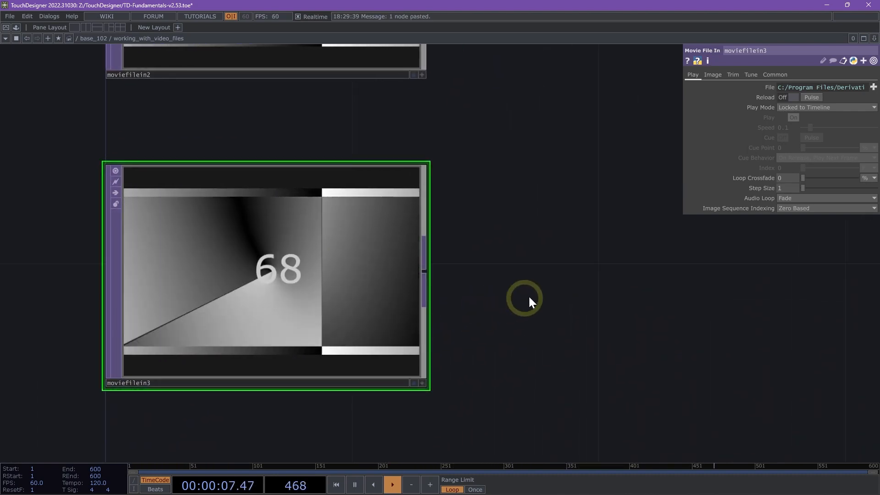
Set the play mode of moviefilein3 to Specify Index
{"action": "left_click_drag", "start_coordinate": [568, 285], "coordinate": [717, 282]}
{"action": "scroll", "coordinate": [615, 274], "scroll_direction": "up", "scroll_amount": 2}
{"action": "left_click", "coordinate": [835, 108]}
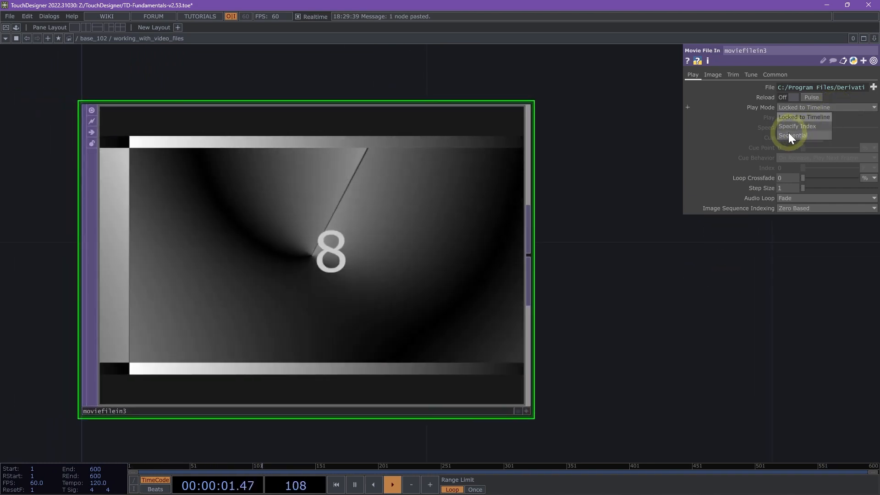
{"action": "left_click", "coordinate": [790, 129]}
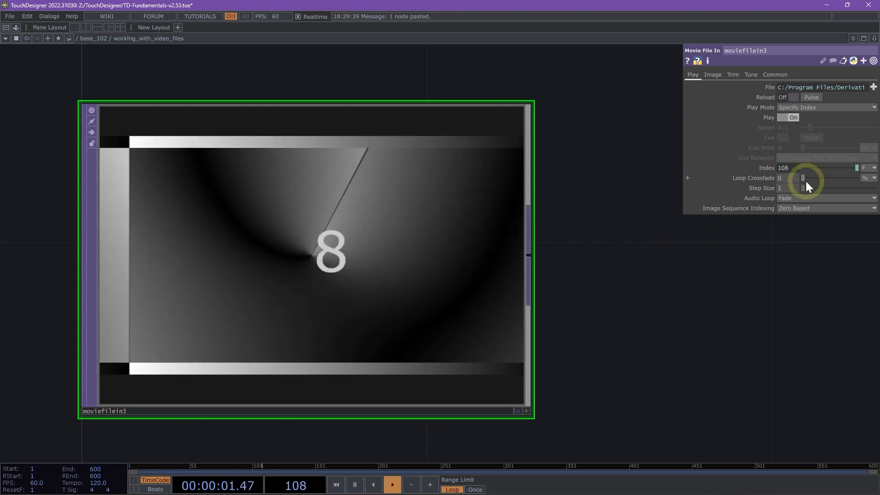
{"action": "mouse_move", "coordinate": [760, 167]}
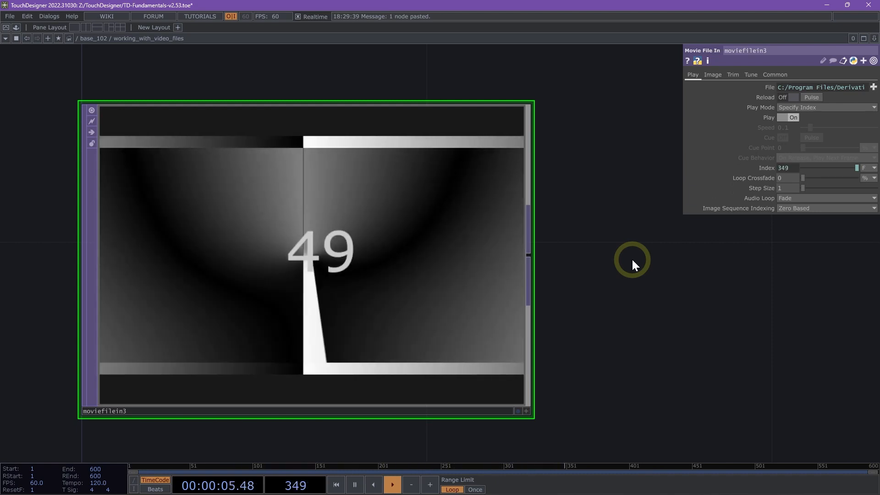
Change the index unit of moviefilein3 to Fraction
{"action": "left_click", "coordinate": [867, 168]}
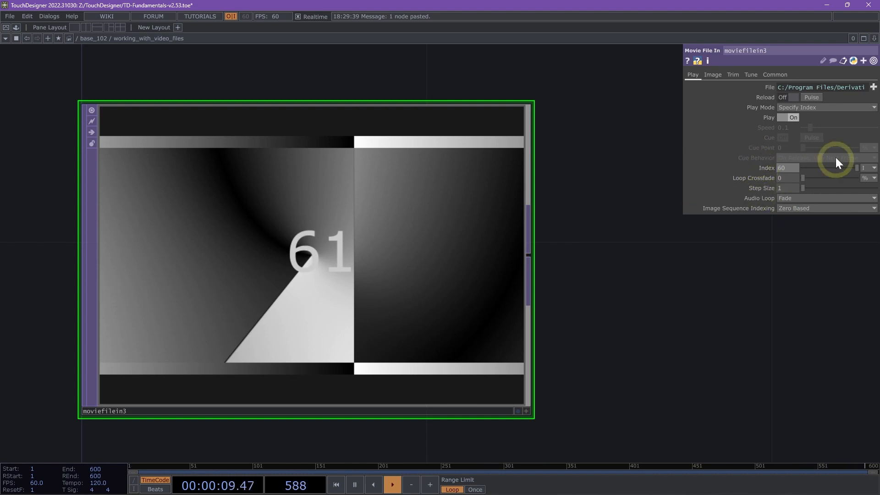
{"action": "left_click", "coordinate": [874, 168]}
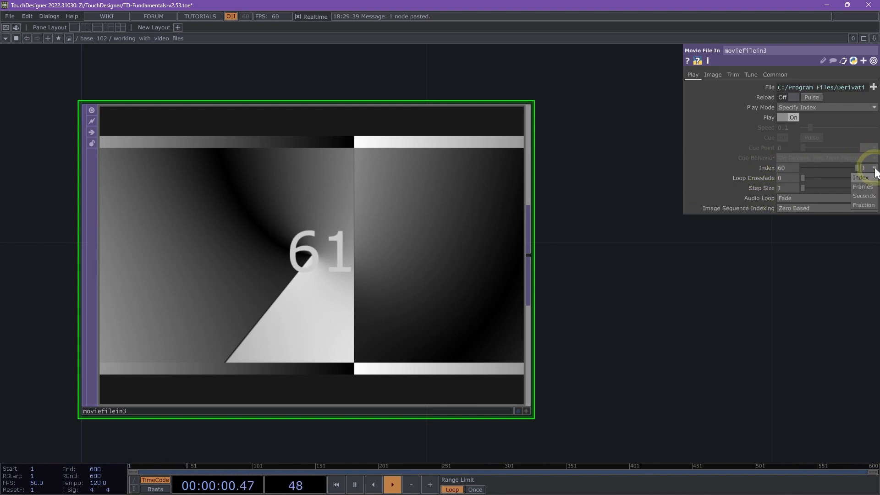
{"action": "left_click", "coordinate": [864, 204]}
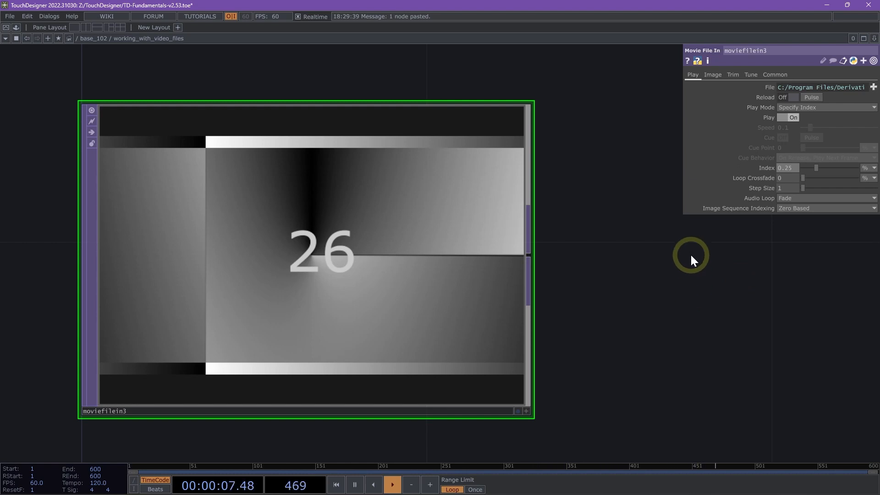
Set the output resolution of moviefilein3 to Half and check the resulting size in the node info
{"action": "left_click", "coordinate": [777, 75]}
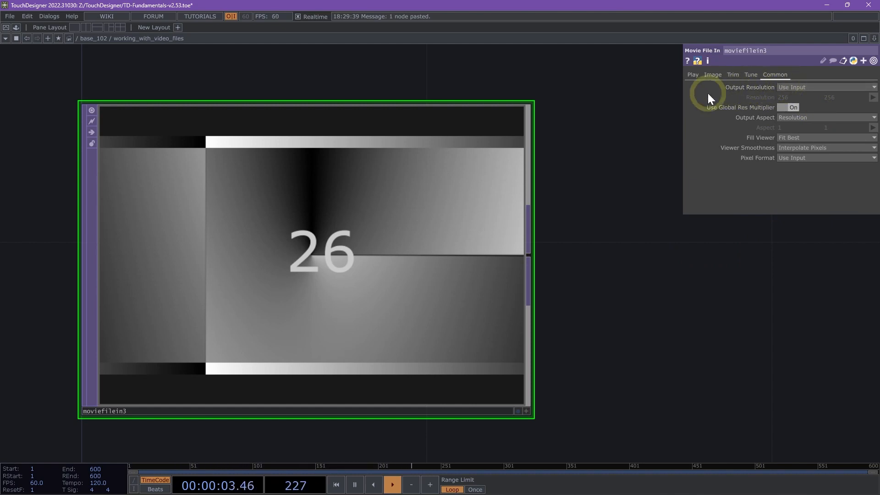
{"action": "left_click", "coordinate": [788, 87]}
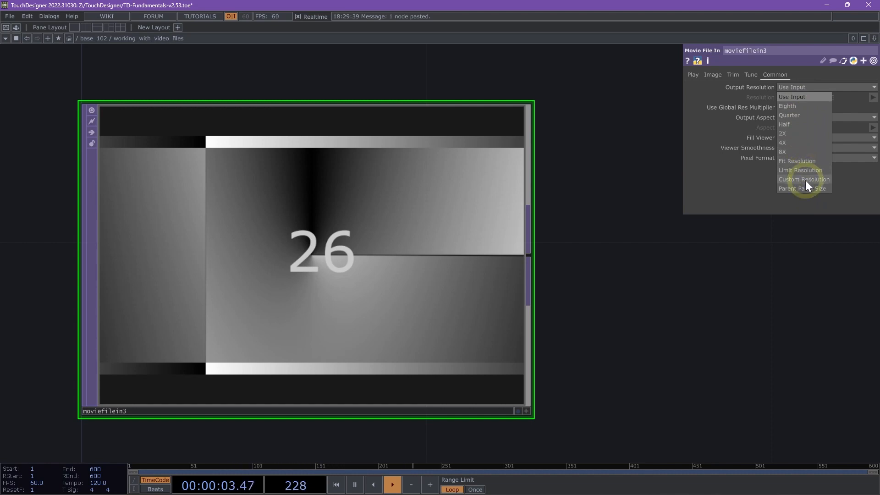
{"action": "left_click", "coordinate": [806, 123]}
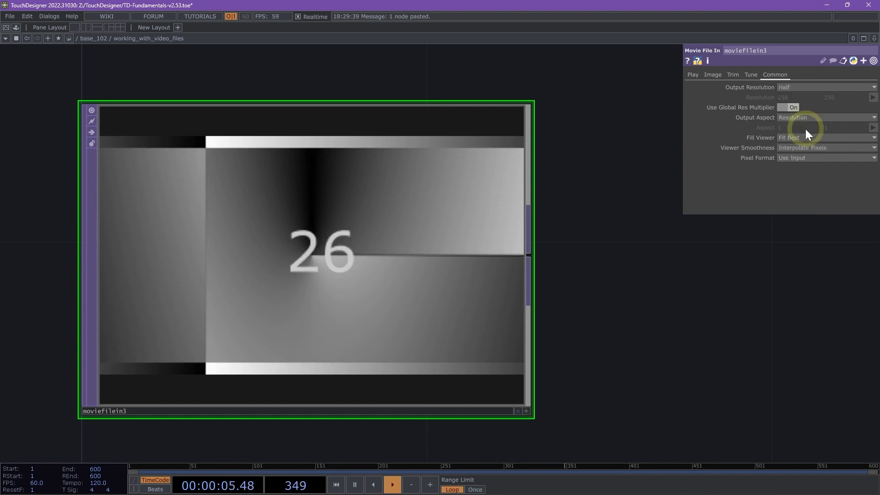
{"action": "left_click", "coordinate": [706, 61]}
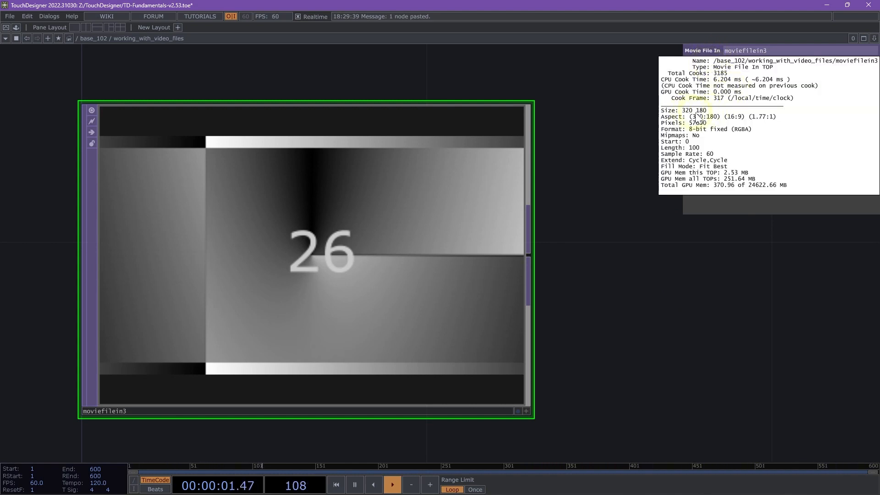
{"action": "left_click", "coordinate": [694, 239]}
Restore the output resolution of moviefilein3 to Use Input and check the node info
{"action": "left_click", "coordinate": [779, 76]}
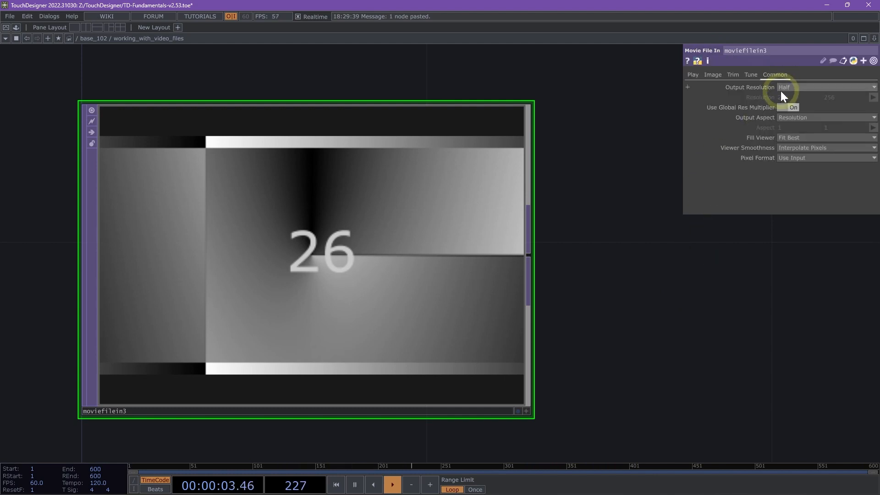
{"action": "left_click", "coordinate": [780, 90]}
{"action": "left_click", "coordinate": [794, 99]}
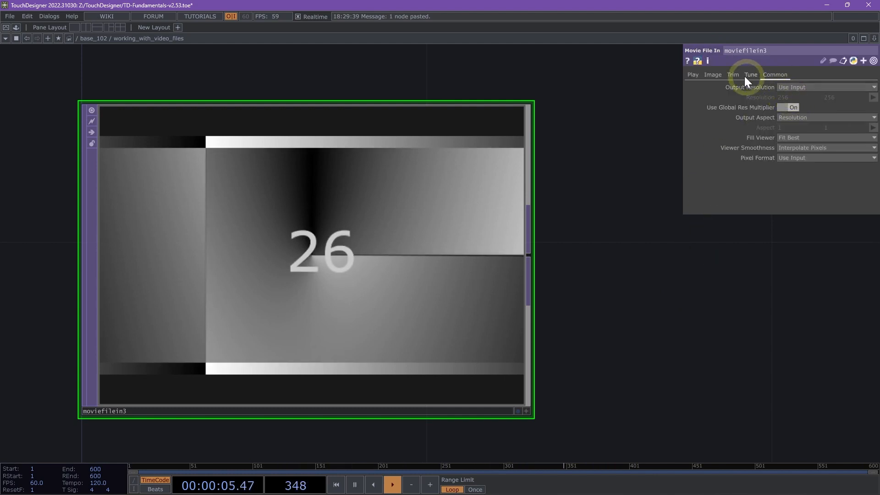
{"action": "left_click", "coordinate": [712, 62]}
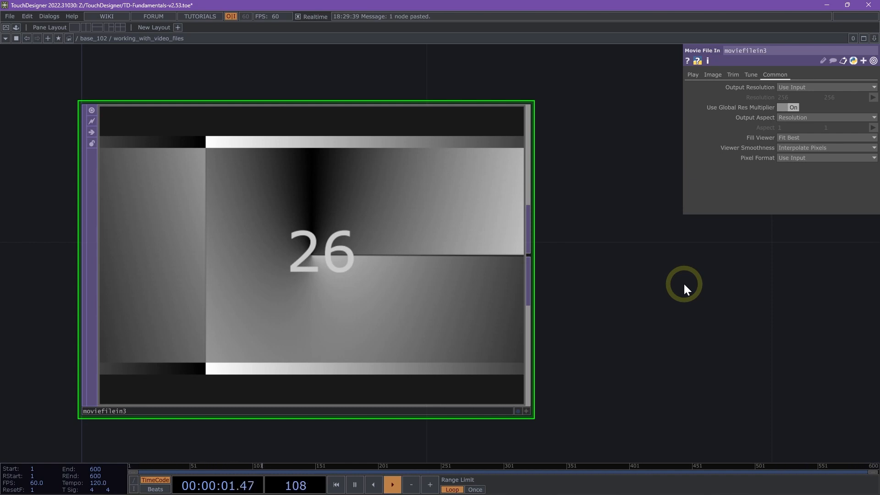
{"action": "scroll", "coordinate": [683, 283], "scroll_direction": "down", "scroll_amount": 5}
{"action": "left_click_drag", "start_coordinate": [621, 314], "coordinate": [422, 415]}
{"action": "scroll", "coordinate": [482, 356], "scroll_direction": "down", "scroll_amount": 1}
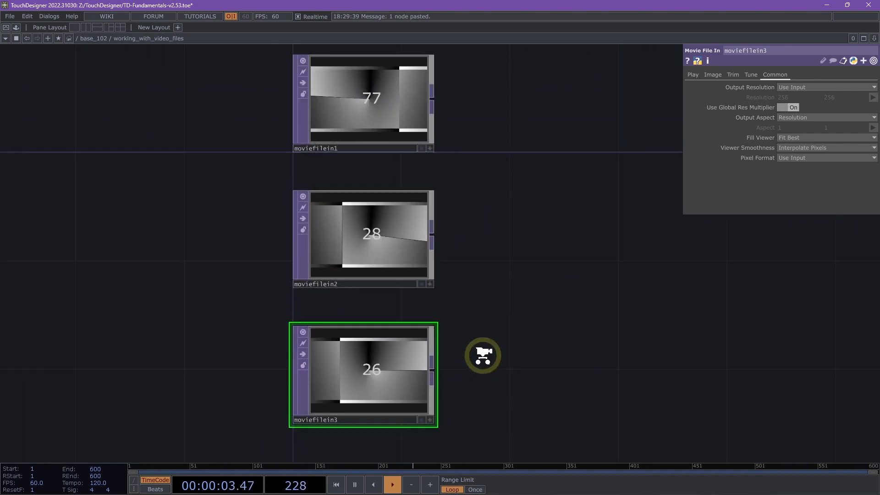
{"action": "scroll", "coordinate": [482, 356], "scroll_direction": "down", "scroll_amount": 2}
{"action": "left_click_drag", "start_coordinate": [591, 340], "coordinate": [539, 328]}
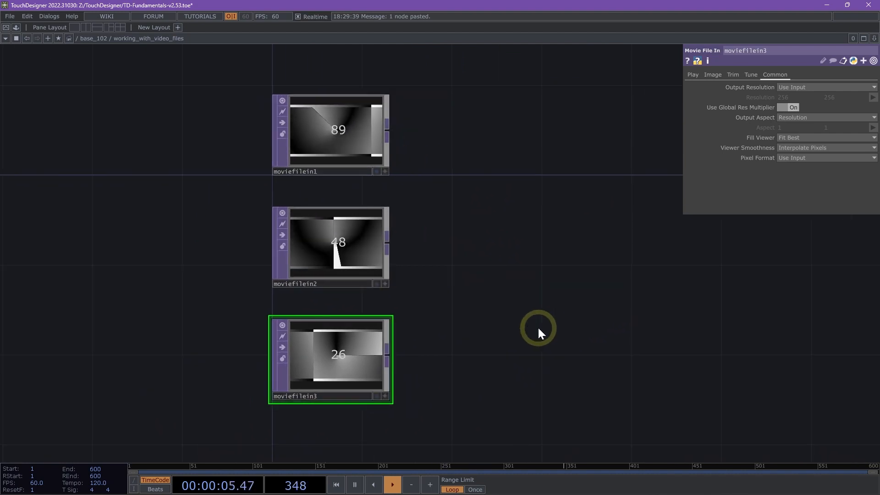